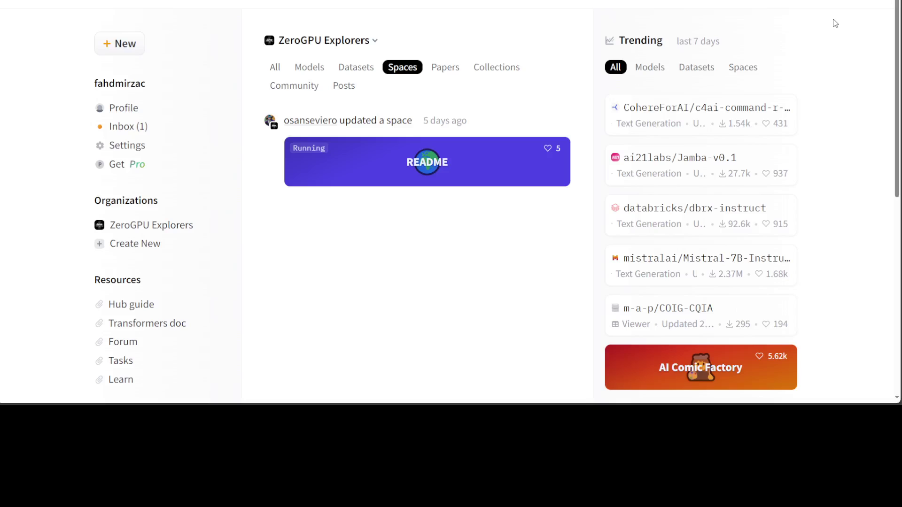
Go to the Access Tokens settings from the Hugging Face account menu
left_click(789, 2)
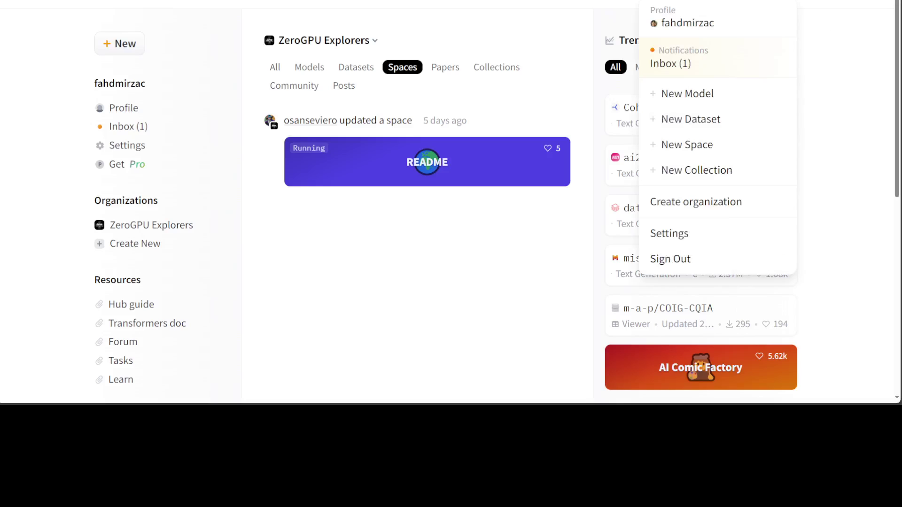
left_click(668, 234)
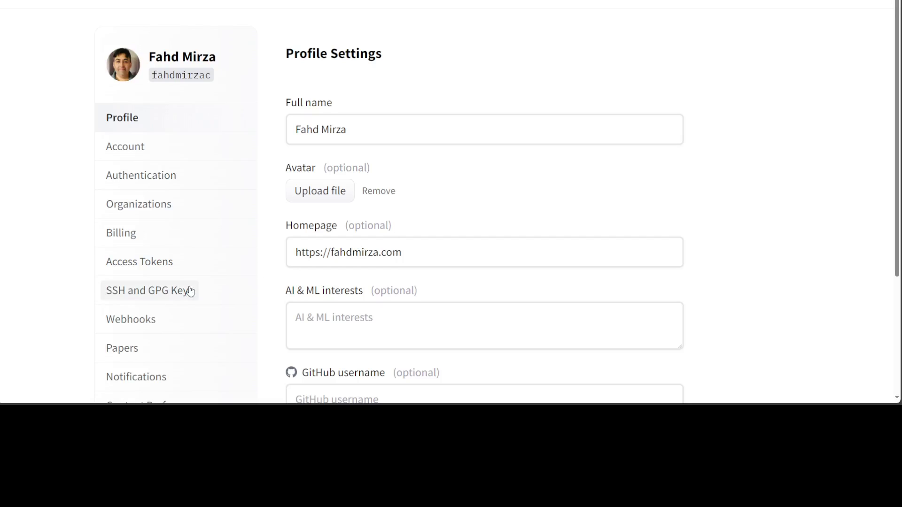
left_click(139, 262)
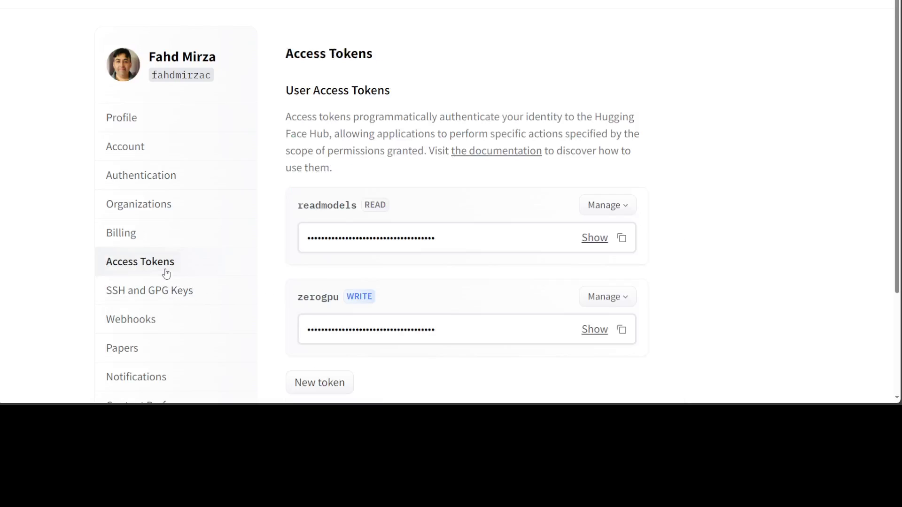
scroll(493, 338, "down", 2)
scroll(423, 331, "down", 1)
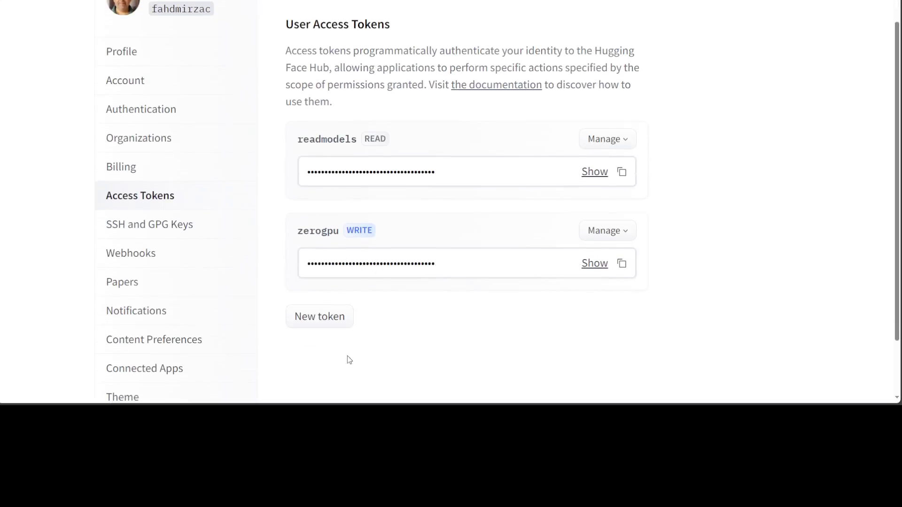
Review the New token dialog with type set to Write, then dismiss it
left_click(324, 319)
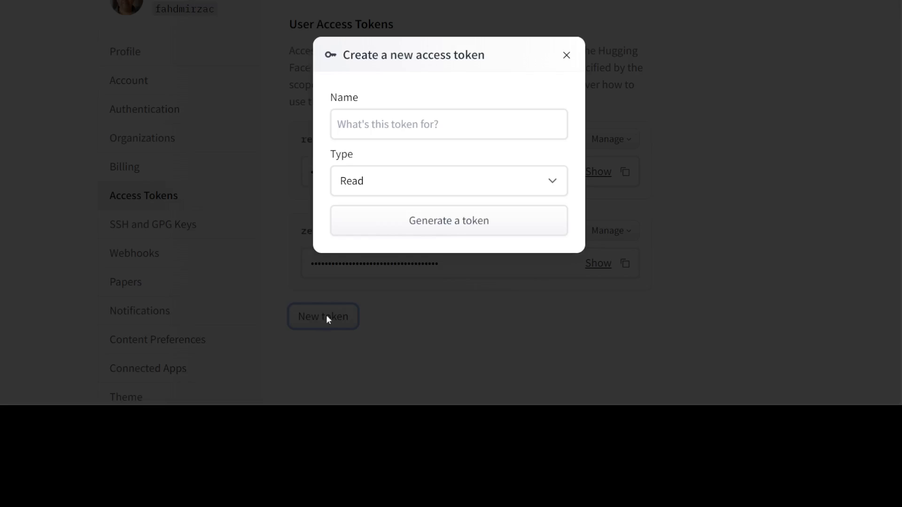
left_click(384, 126)
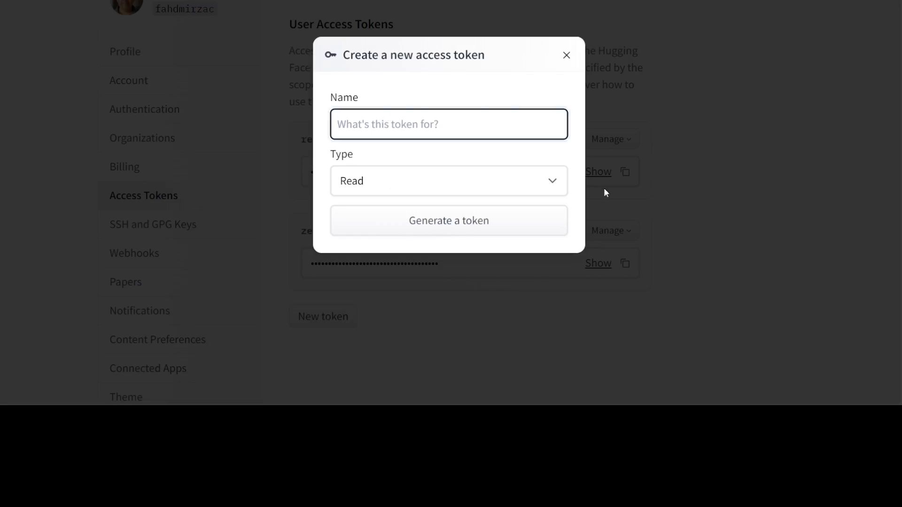
left_click(538, 182)
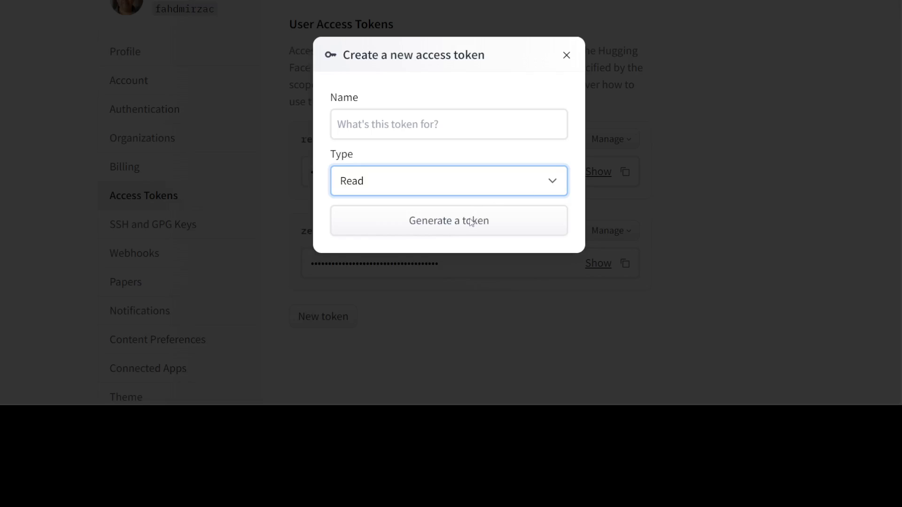
key("Down")
left_click(567, 57)
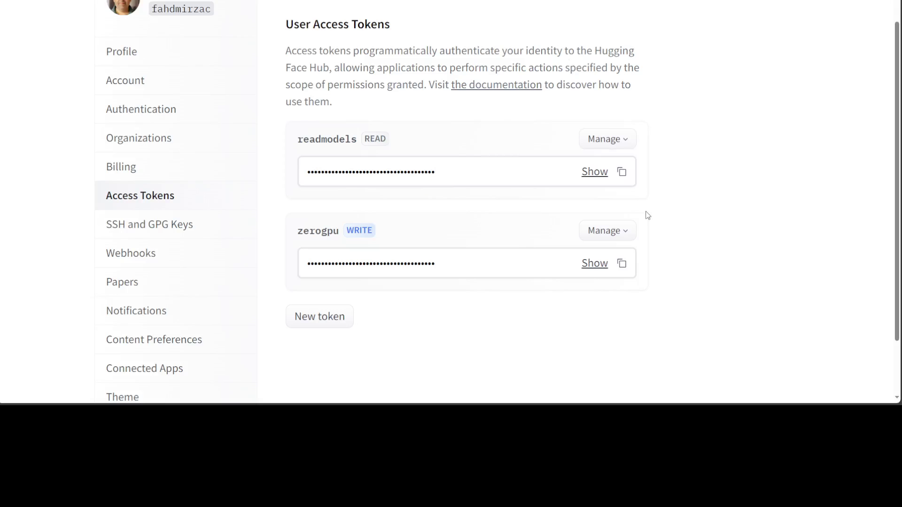
Copy the existing zerogpu write access token
left_click(621, 265)
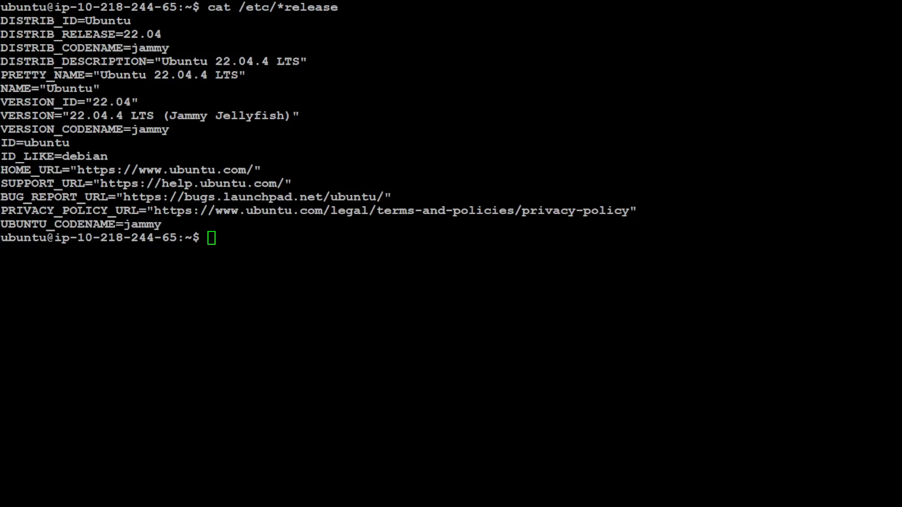
type("clear")
Run pip show for huggingface_hub and transformers after discarding a typed install command
key("Return")
type("p")
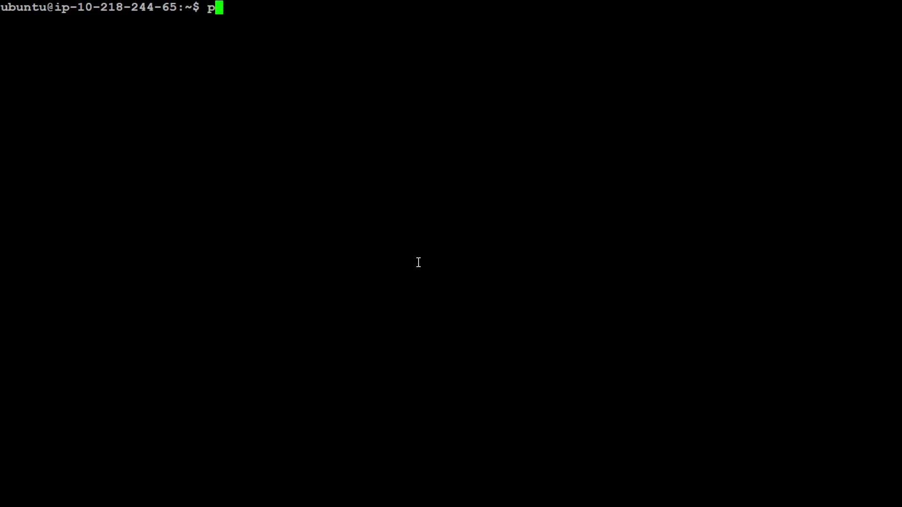
type("ip ")
type("inst")
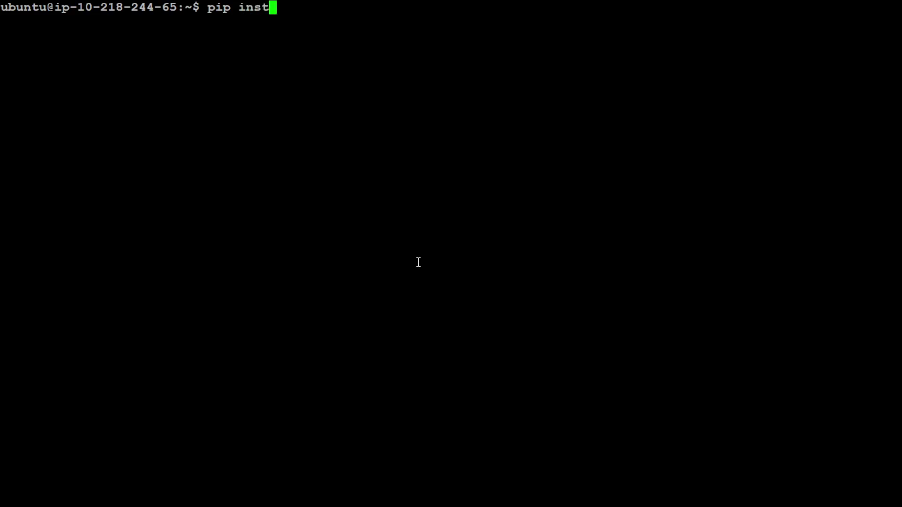
type("all transformers ")
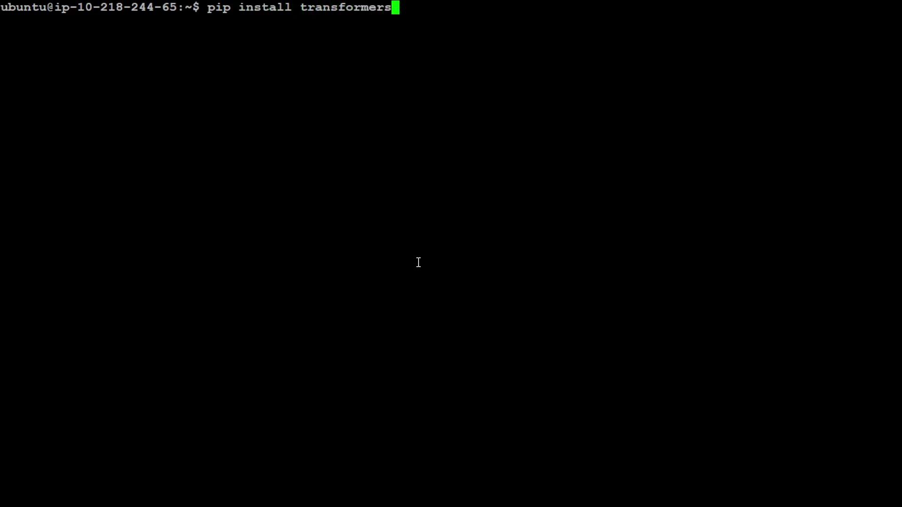
type("h")
type("uggingfac")
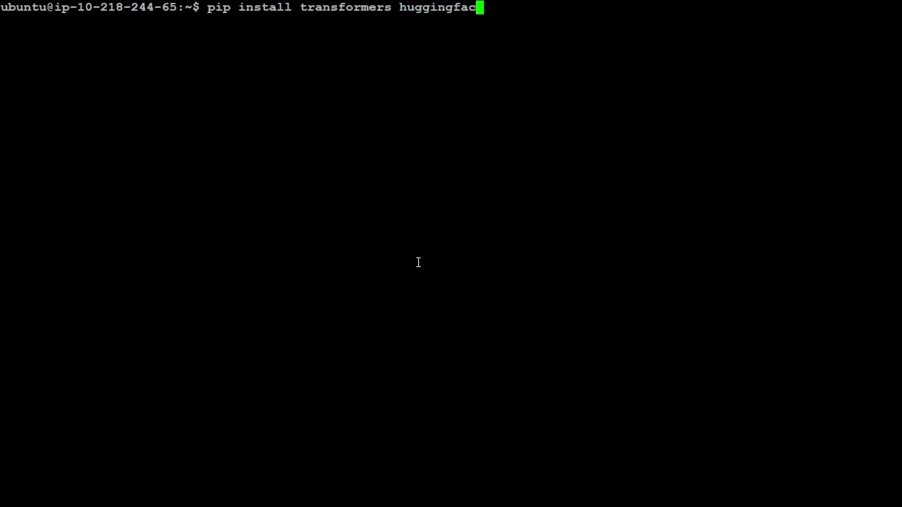
type("e_hub")
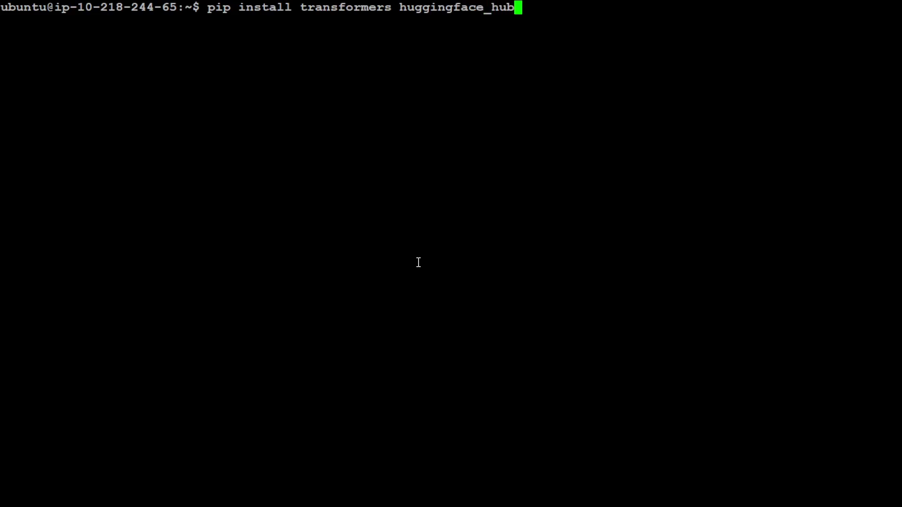
key("BackSpace")
key("BackSpace")
key("BackSpace")
key("BackSpace")
key("BackSpace")
key("BackSpace")
key("BackSpace")
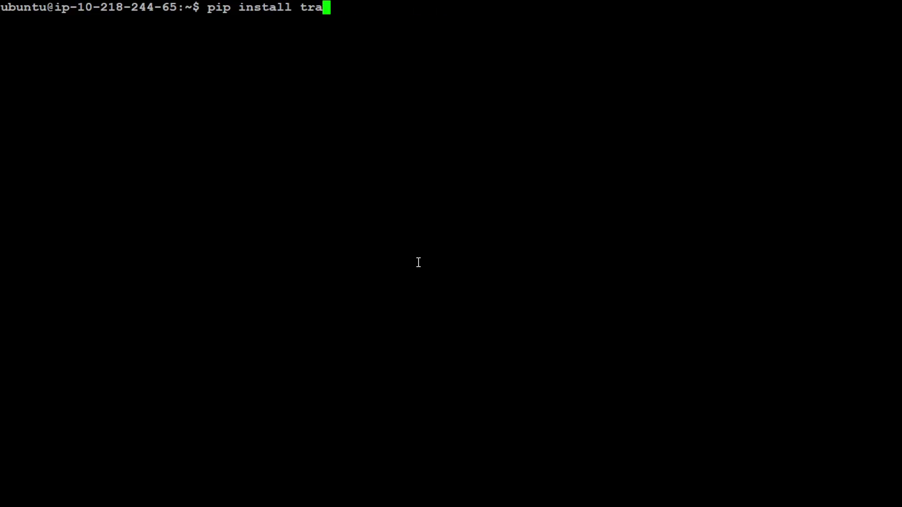
key("BackSpace")
key("BackSpace")
key("BackSpace")
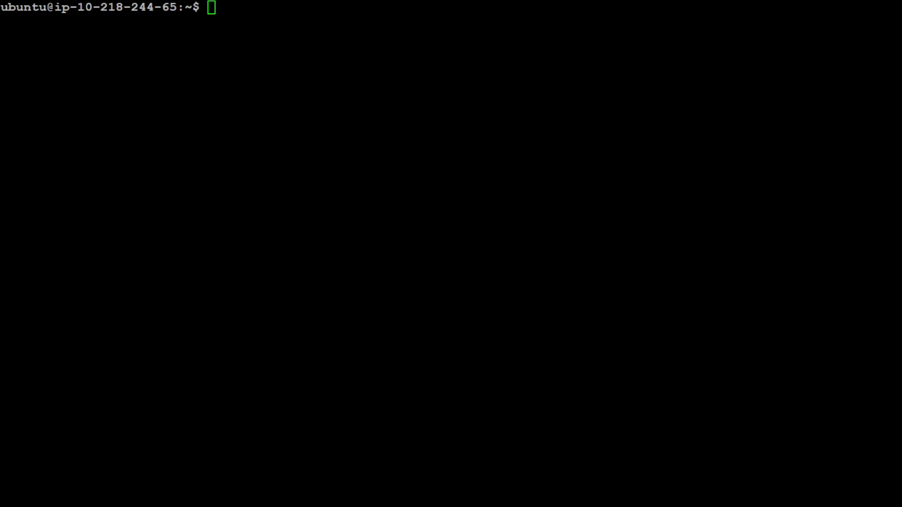
key("ctrl+shift+v")
key("Return")
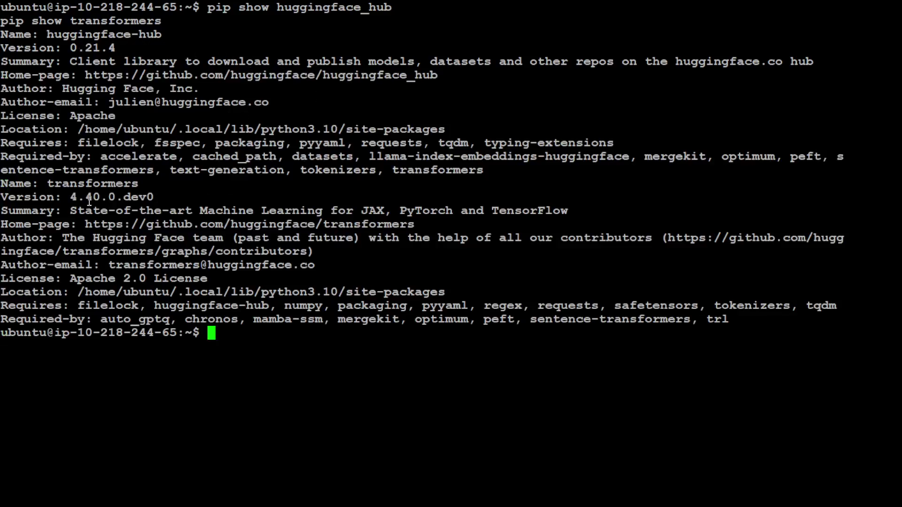
Highlight the transformers 4.40.0.dev0 version details, then clear the screen
left_click_drag(70, 197, 145, 197)
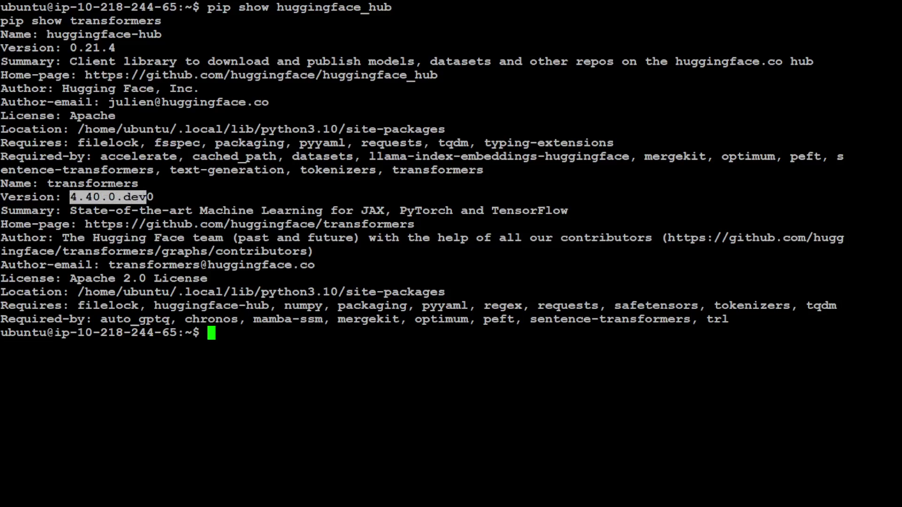
triple_click(382, 271)
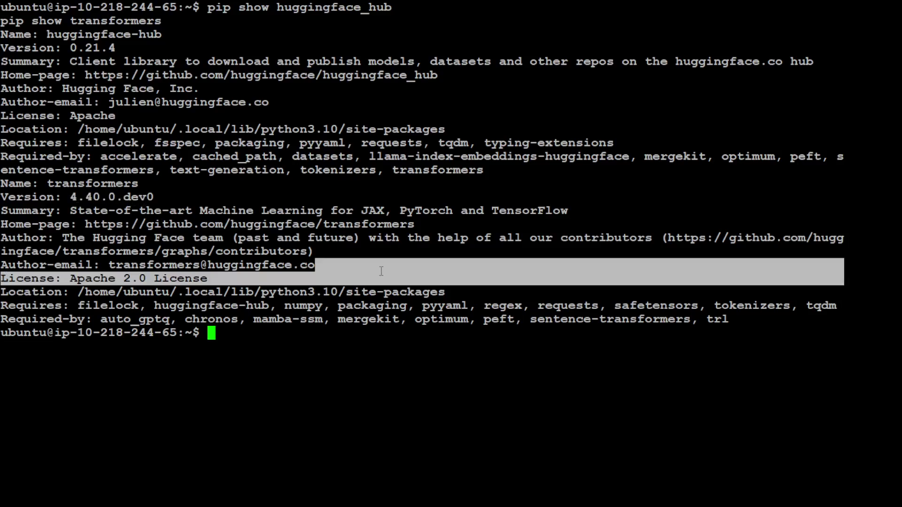
type("clear")
key("Return")
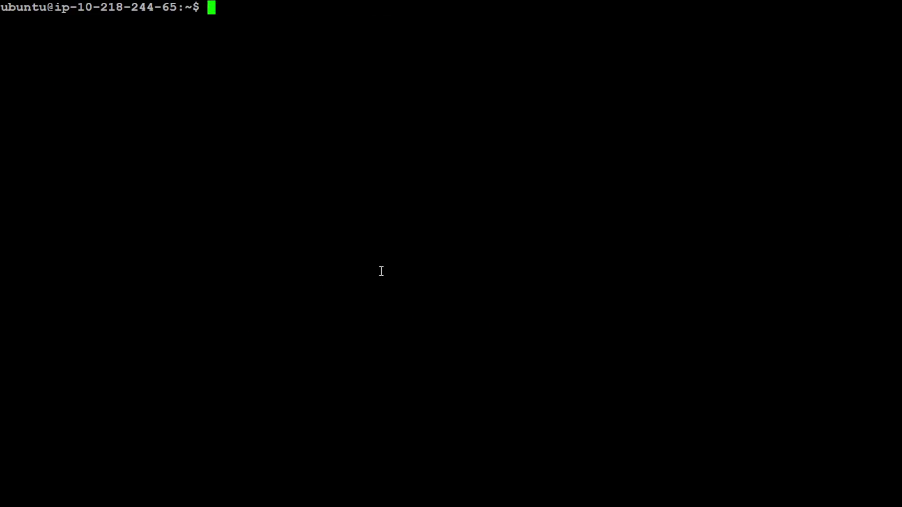
type("python3")
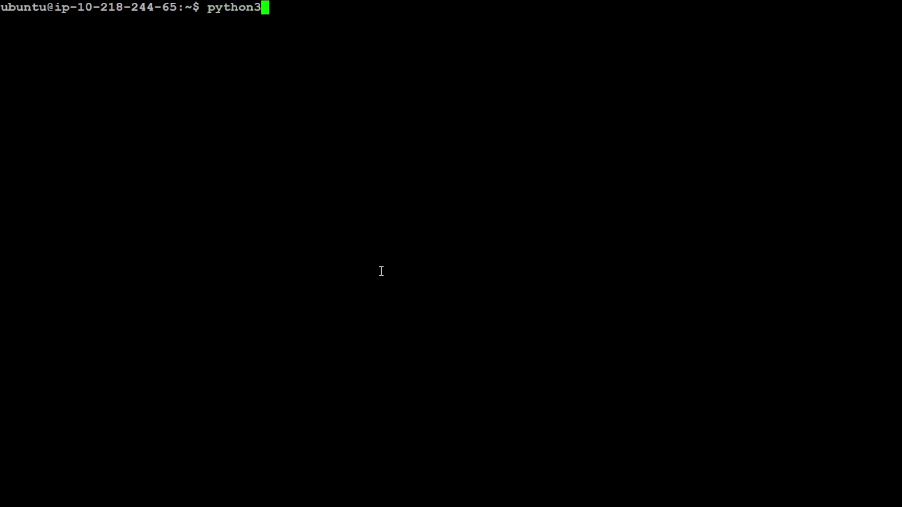
Start python3 and import HfApi, hf_hub_download, random and HfFolder
key("Return")
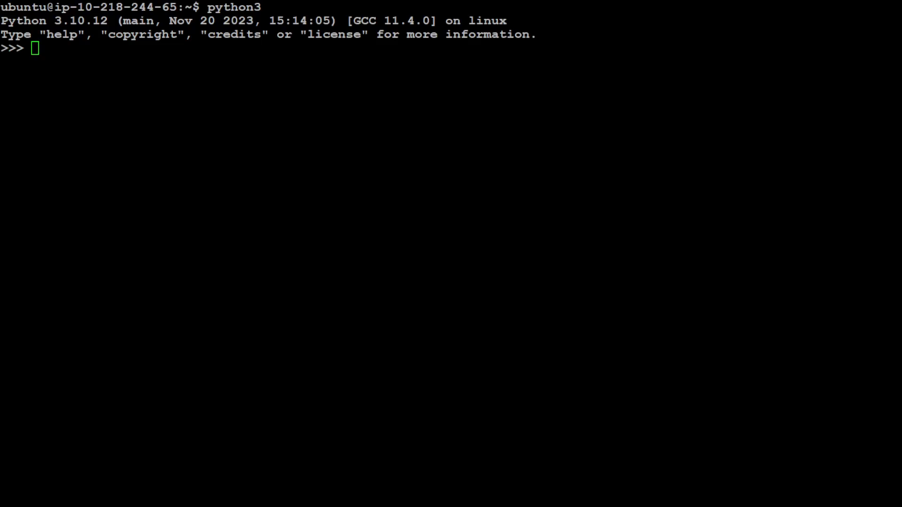
key("Return")
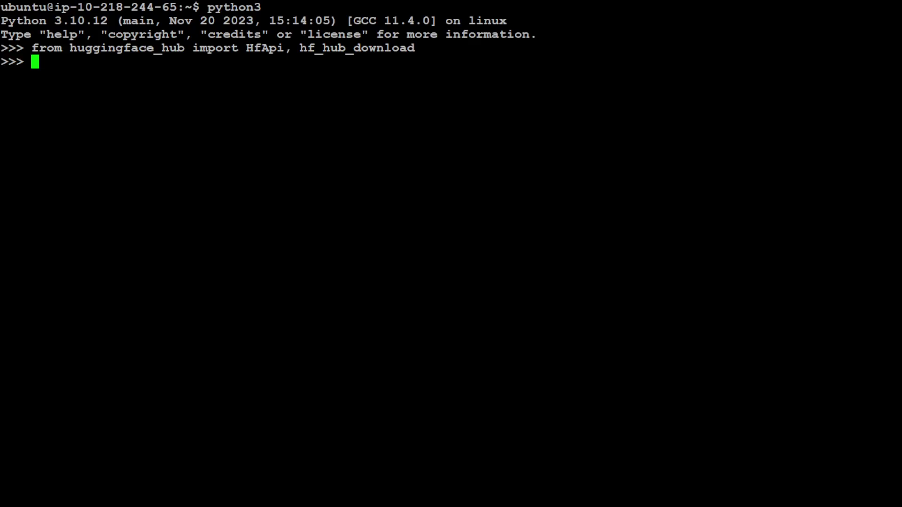
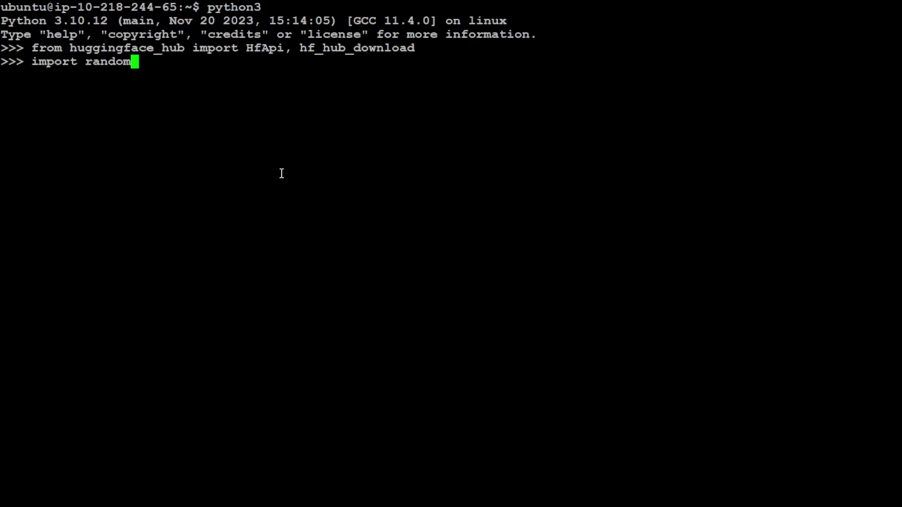
key("Return")
key("Return")
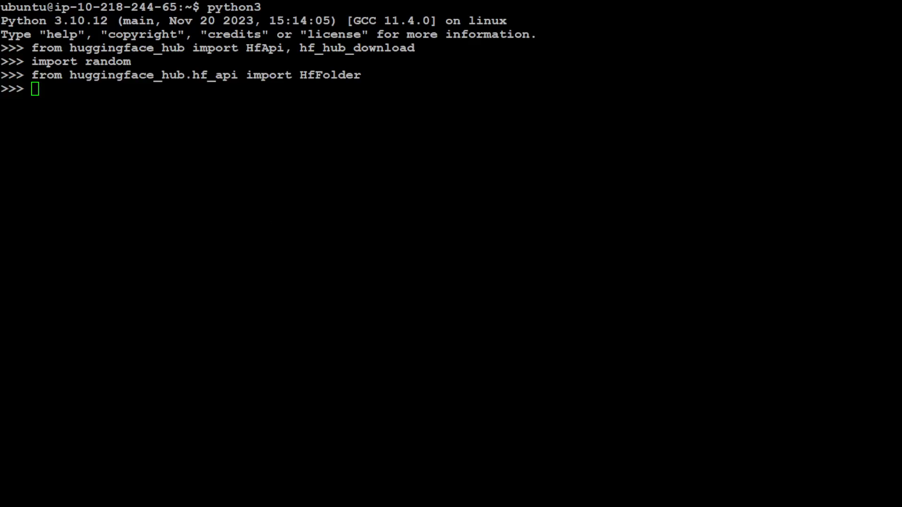
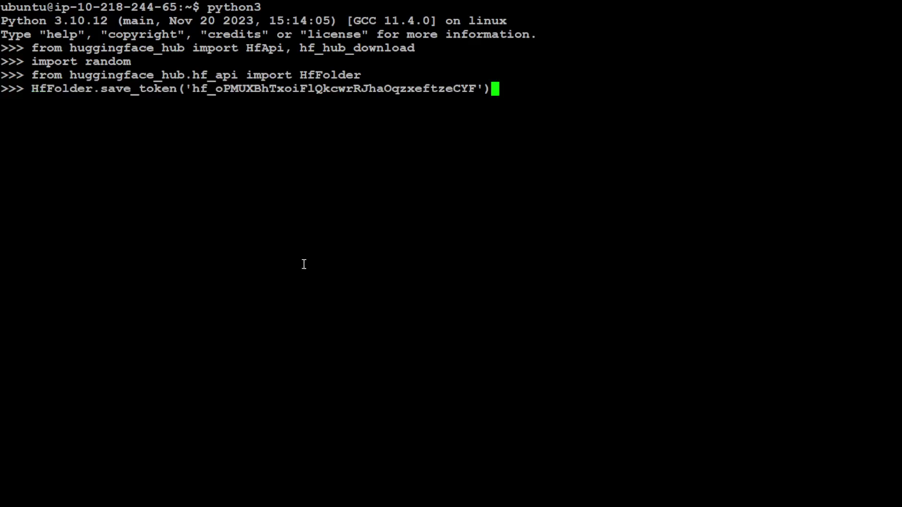
Save the access token locally with HfFolder.save_token
key("Return")
left_click(303, 267)
type("MODEL_ID = \"mlabonne/NeuralBeagle14-7B\"")
Define MODEL_ID, CHAT_TEMPLATE, DESCRIPTION, CONTEXT_LENGTH, colours and EMOJI for NeuralBeagle14-7B
key("Return")
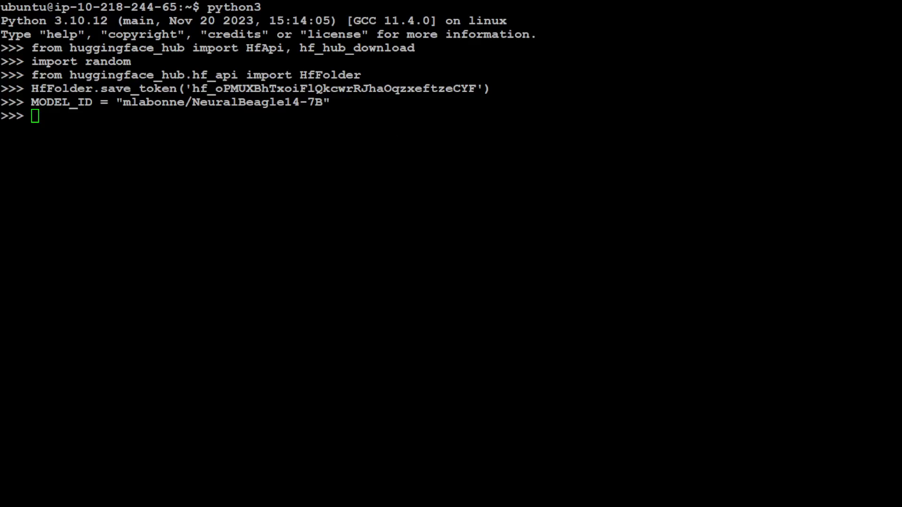
key("ctrl+shift+v")
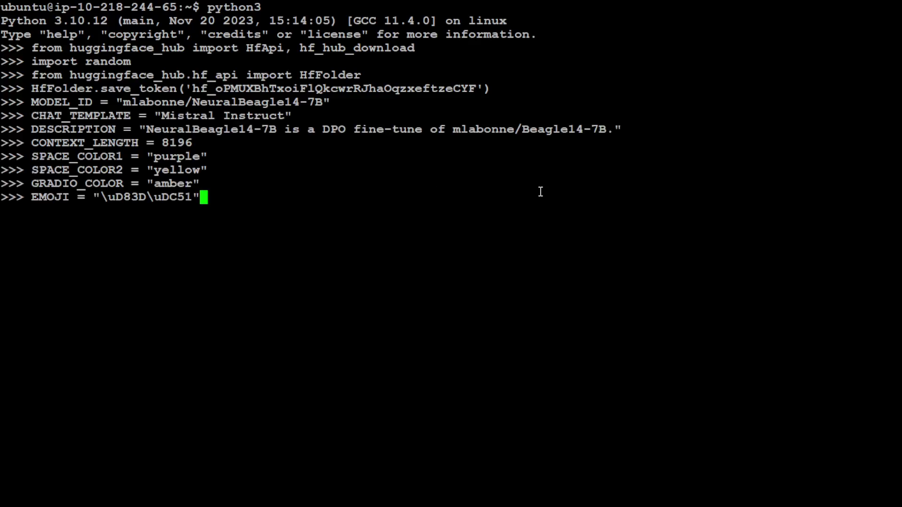
key("Return")
Define USERNAME, HF_TOKEN, model_name and repo_id, and re-encode EMOJI
key("Return")
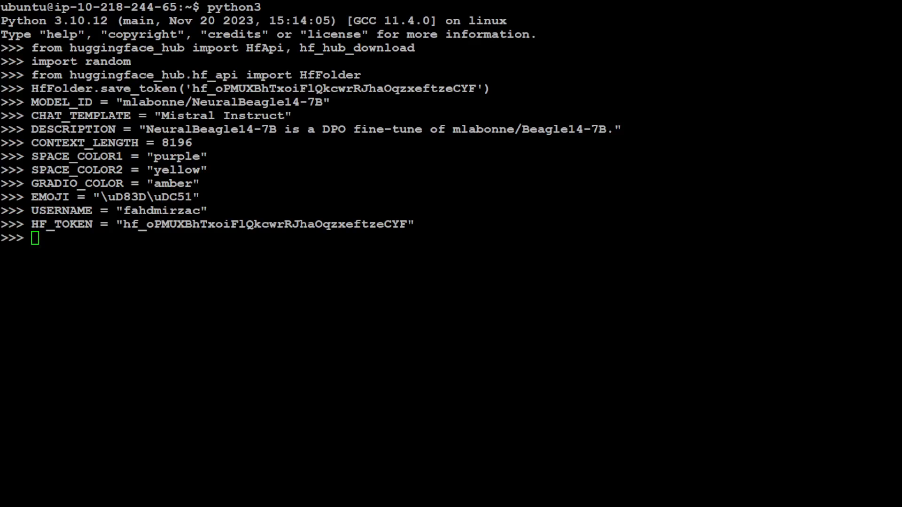
key("ctrl+shift+v")
key("Return")
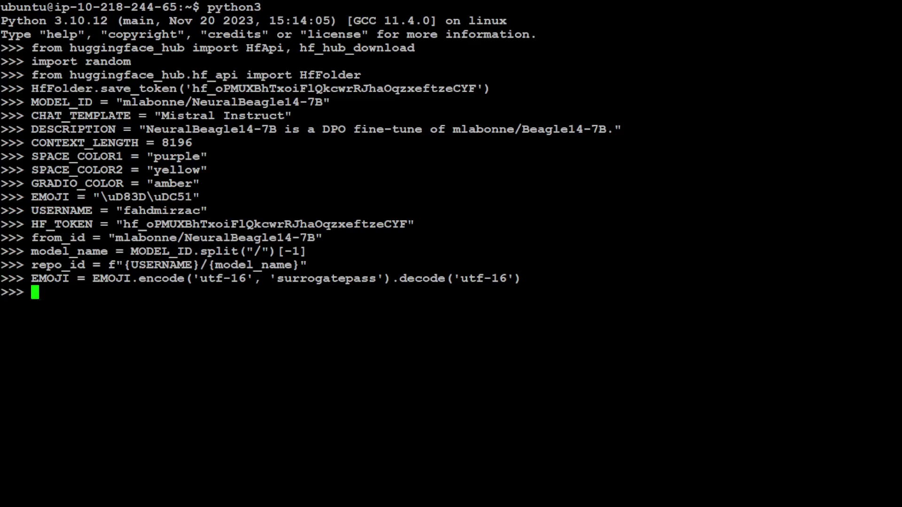
Create the HfApi client and the fahdmirzac/NeuralBeagle14-7B Gradio Space repo
key("ctrl+shift+v")
key("Return")
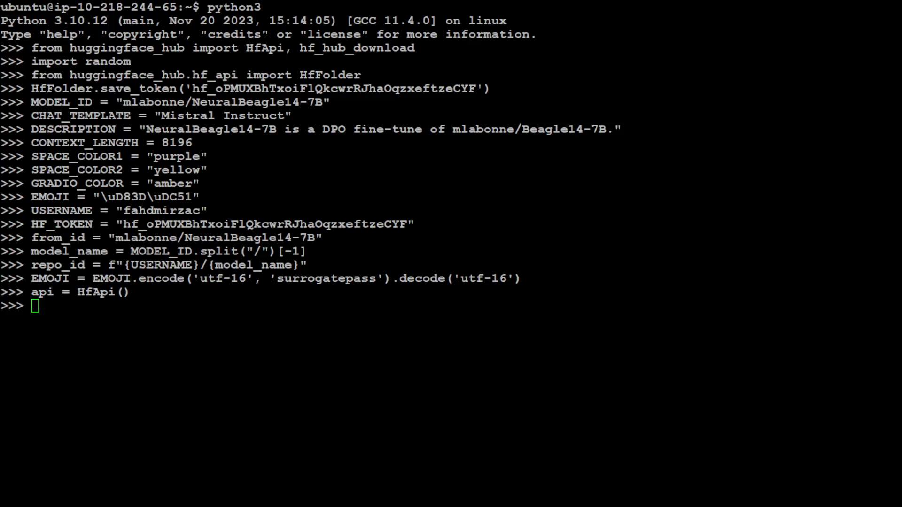
key("ctrl+shift+v")
key("Return")
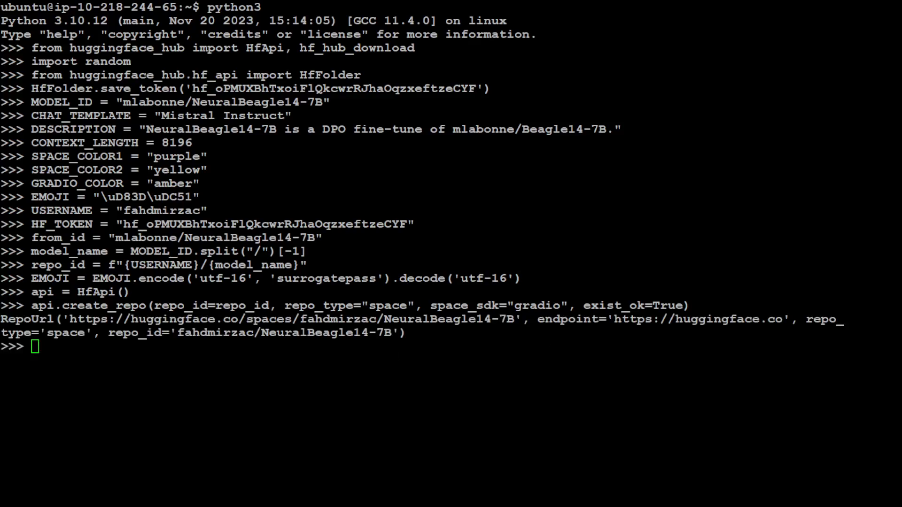
type("api.request_space_hardware(repo_id=repo_id, hardware=\"zero-a10g\")")
Request zero-a10g ZeroGPU hardware for the Space
key("Return")
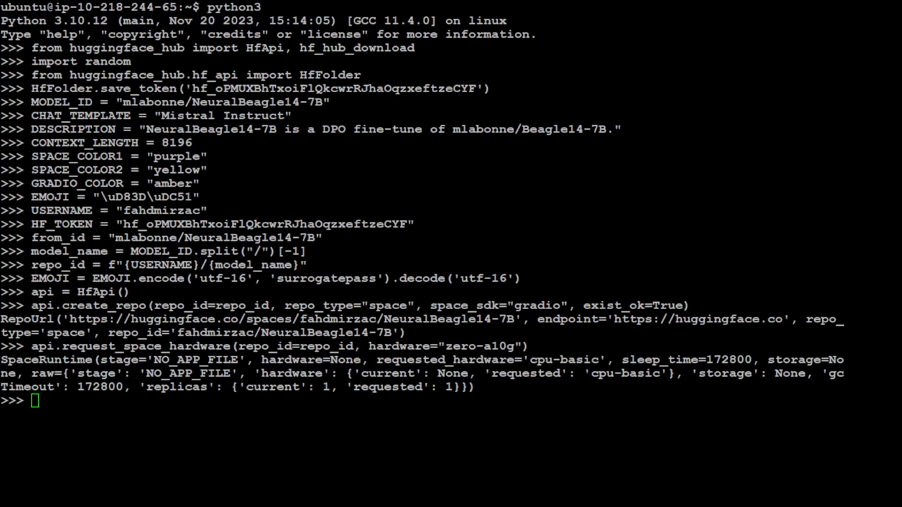
type("api.add_space_variable(repo_id=repo_id, key=\"MODEL_ID\", value=MODEL_ID)")
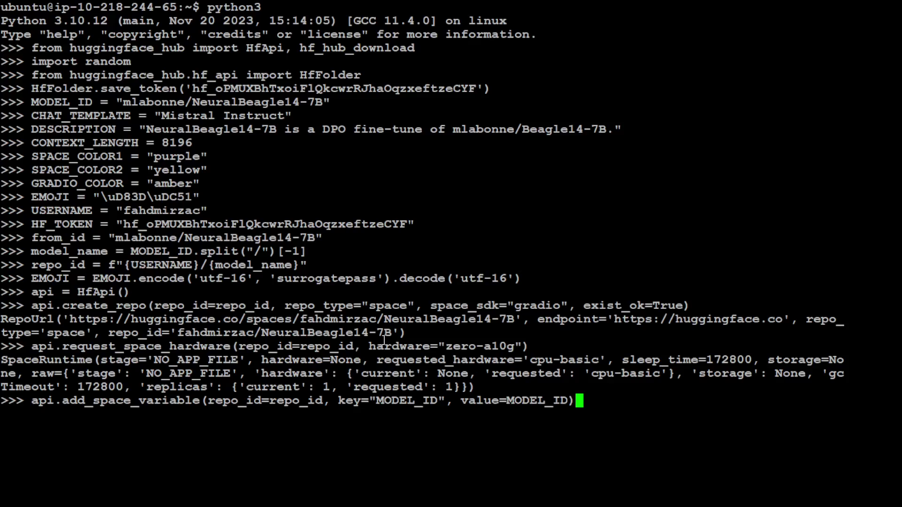
Add MODEL_ID, CHAT_TEMPLATE, DESCRIPTION, CONTEXT_LENGTH, COLOR and EMOJI as Space variables
key("Return")
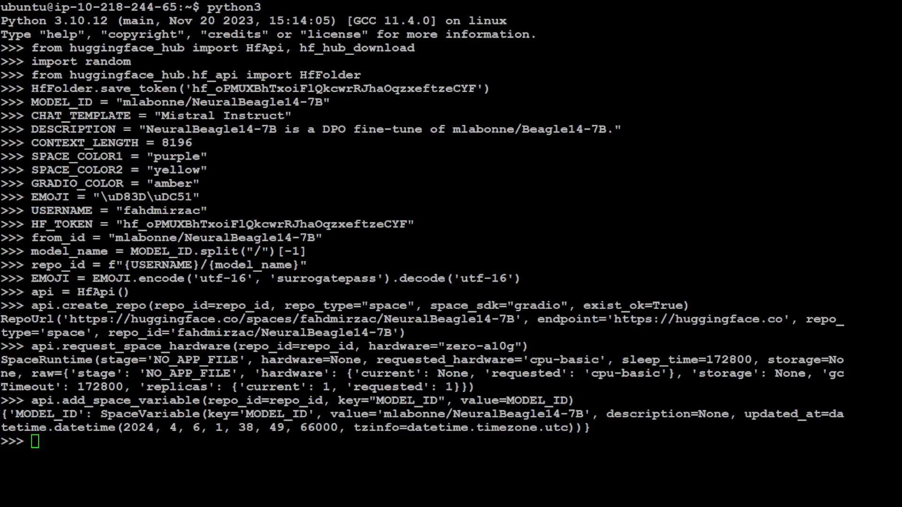
key("ctrl+shift+v")
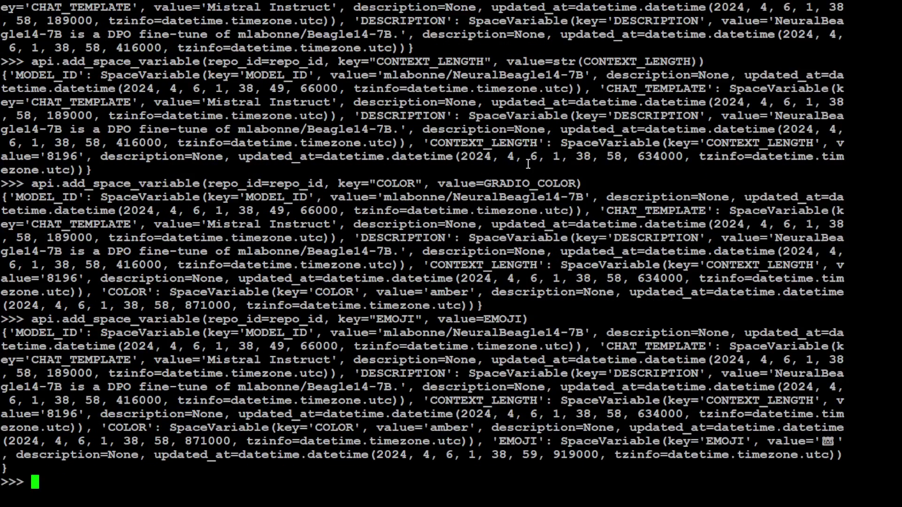
key("Return")
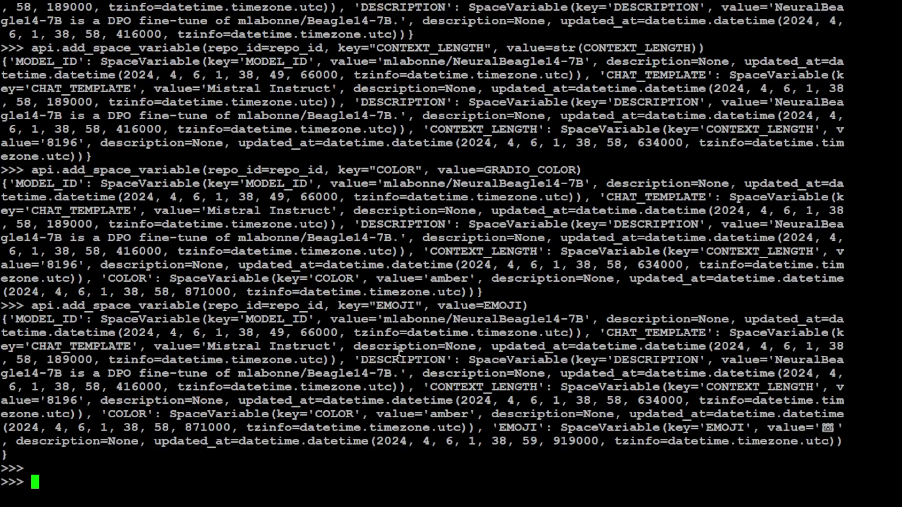
type("exit")
Select the new Space's URL and return to a fresh prompt with Ctrl+C
key("BackSpace")
key("BackSpace")
key("BackSpace")
scroll(408, 383, "up", 5)
scroll(437, 392, "up", 5)
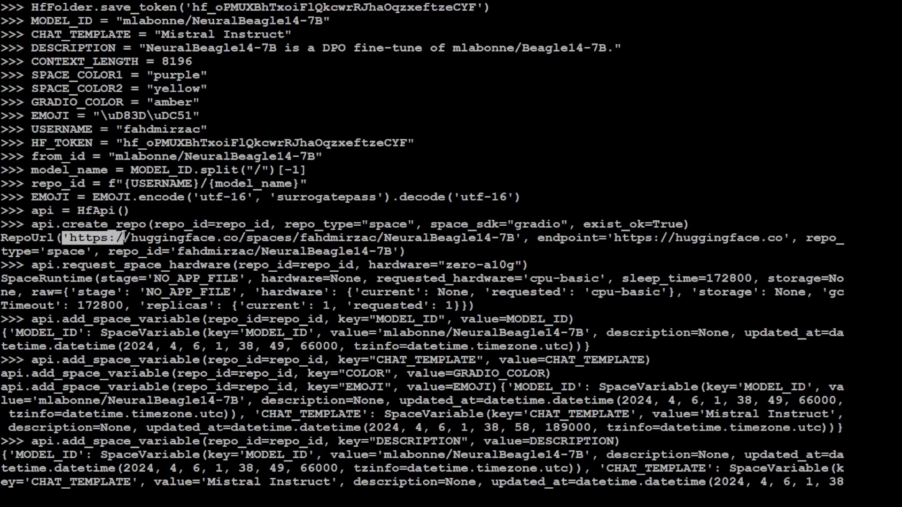
left_click_drag(69, 239, 514, 238)
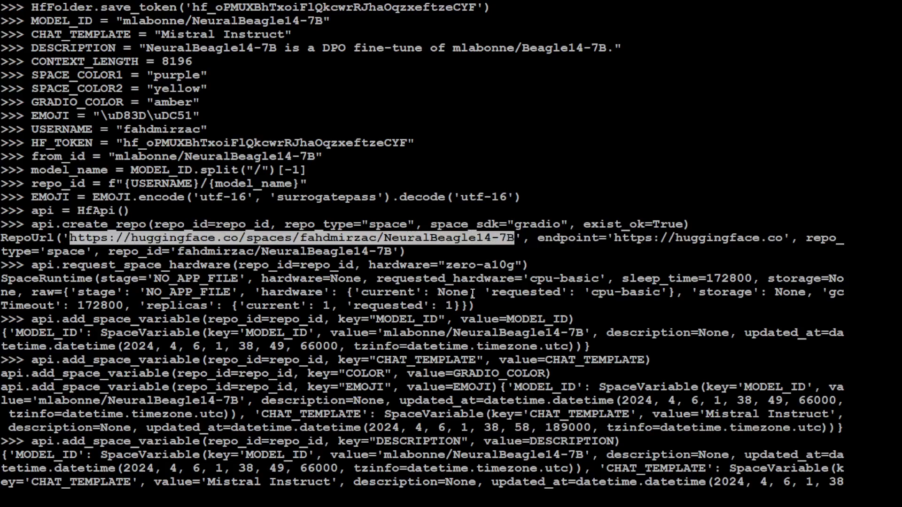
key("ctrl+c")
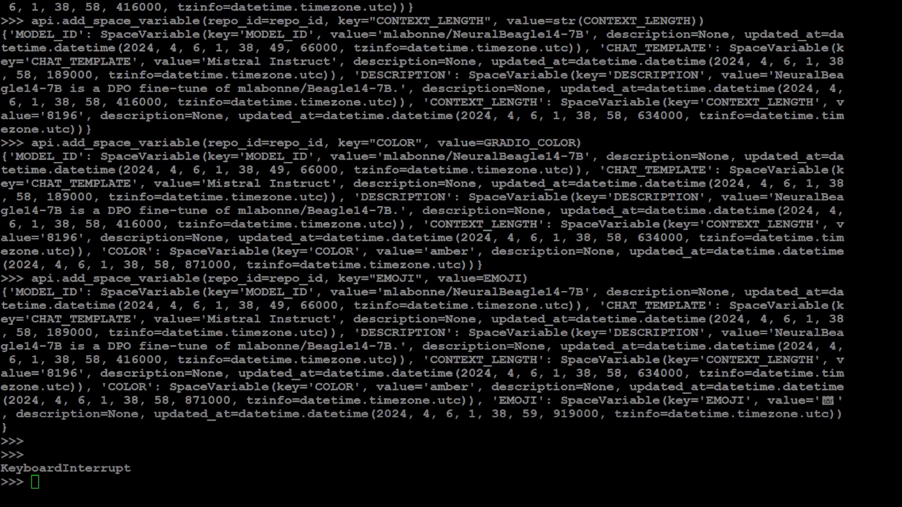
Switch to the browser showing the Space's getting-started page with its clone command
key("alt+Tab")
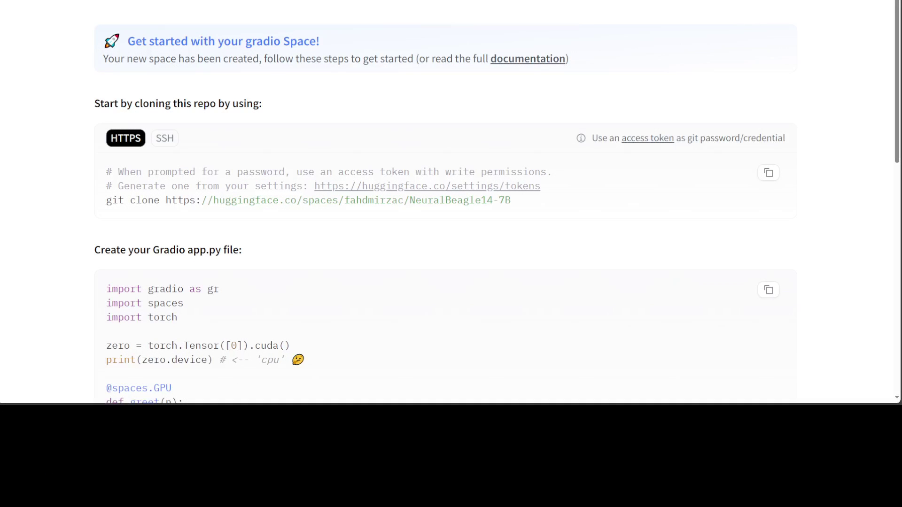
scroll(451, 212, "up", 1)
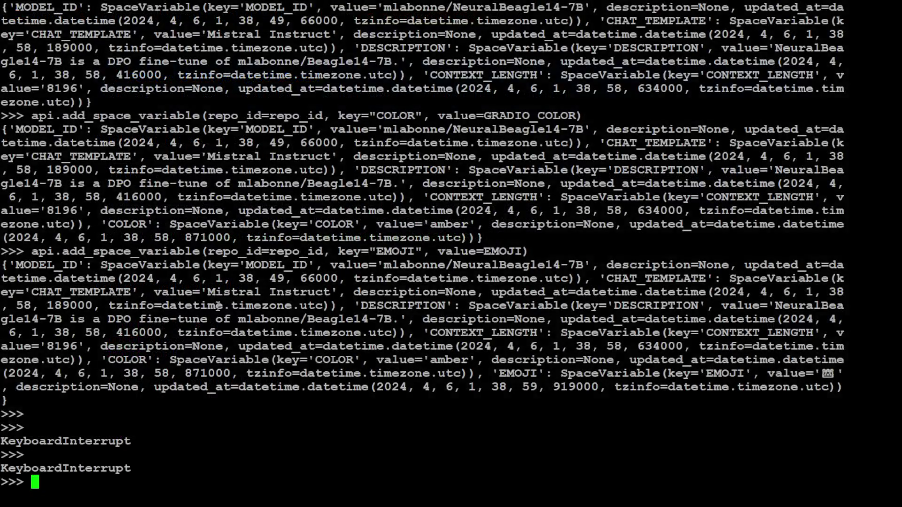
type("exit()")
Exit the REPL and git clone the NeuralBeagle14-7B Space locally
key("Return")
type("clear")
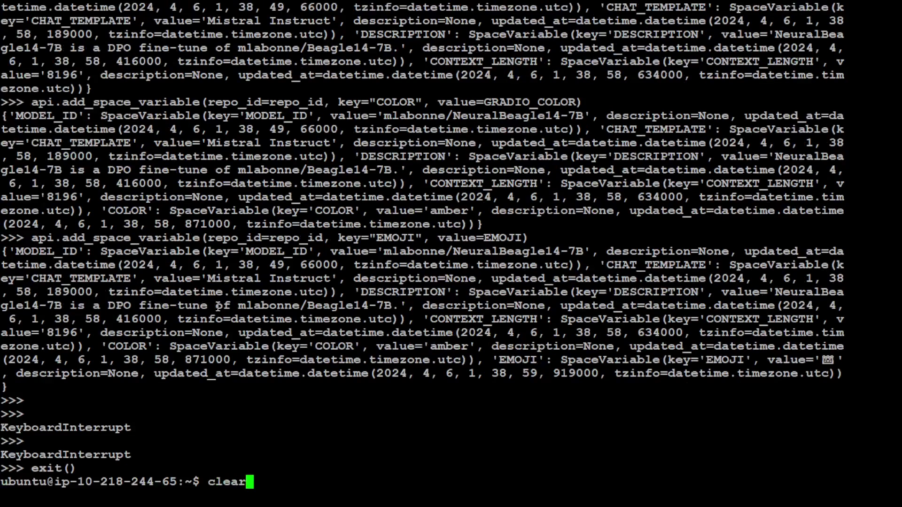
key("Return")
key("ctrl+shift+v")
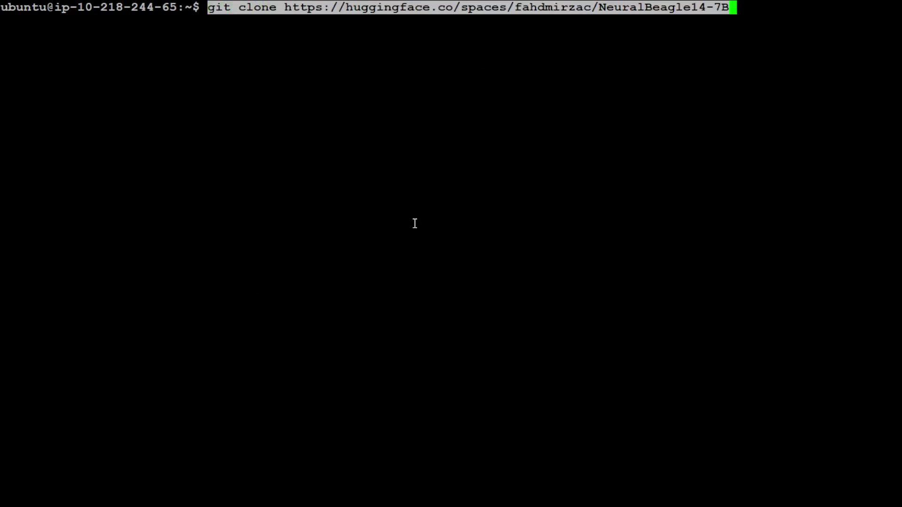
key("Return")
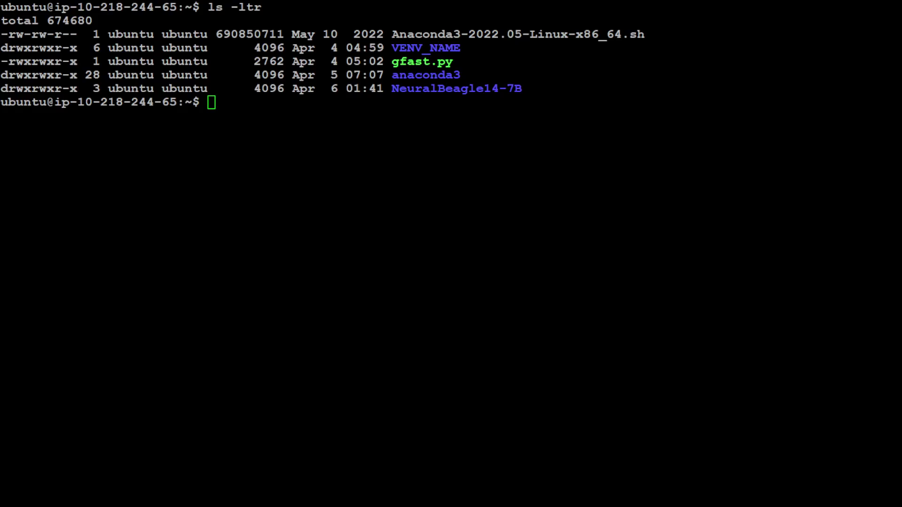
Move into the NeuralBeagle14-7B folder and clear the screen
left_click(449, 223)
type("cd Ne")
key("Tab")
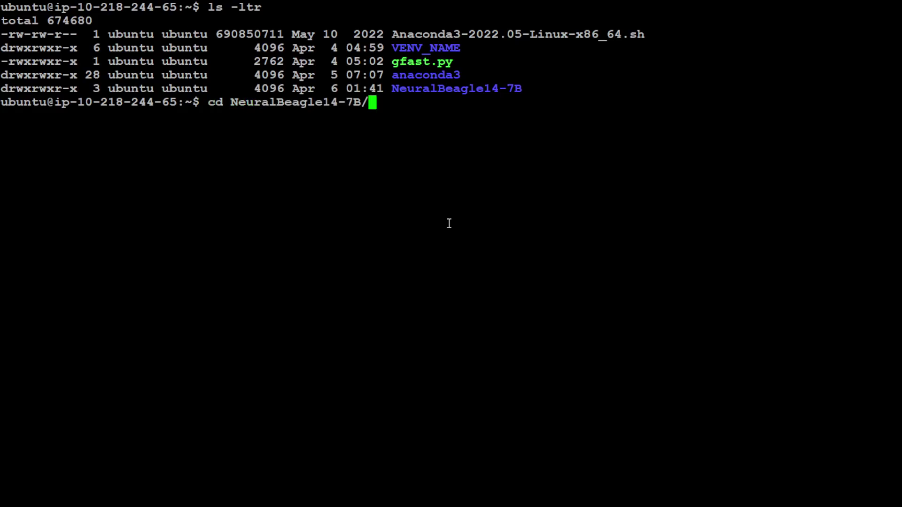
key("Return")
type("clesar")
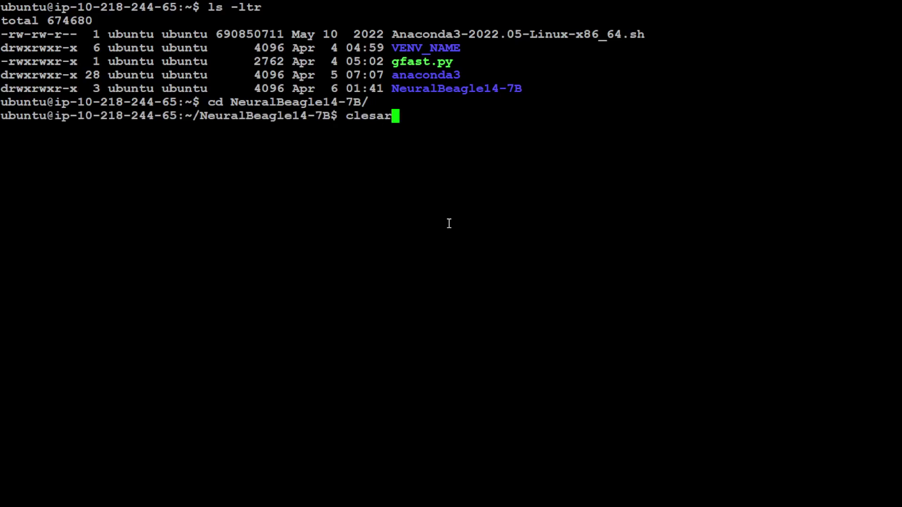
key("Return")
type("clear")
key("Return")
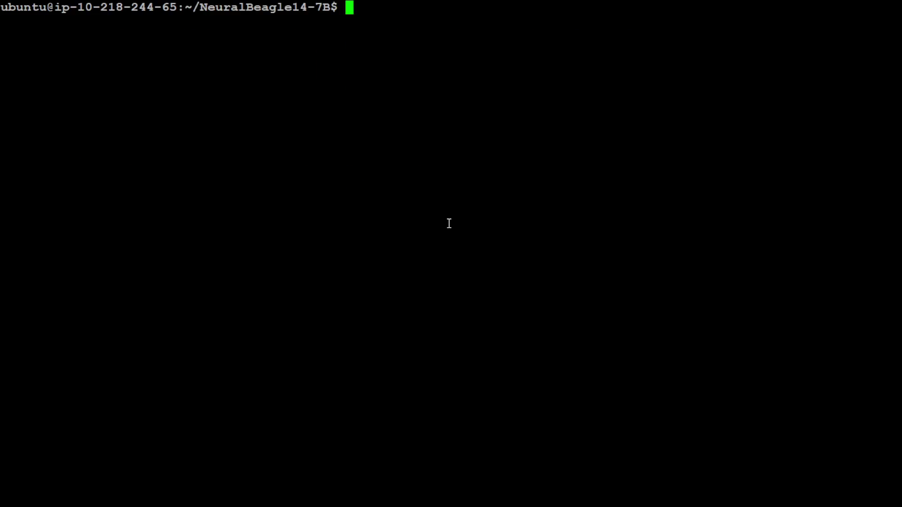
type("python3")
Start python3 and discard a prematurely pasted app.py download command
key("Return")
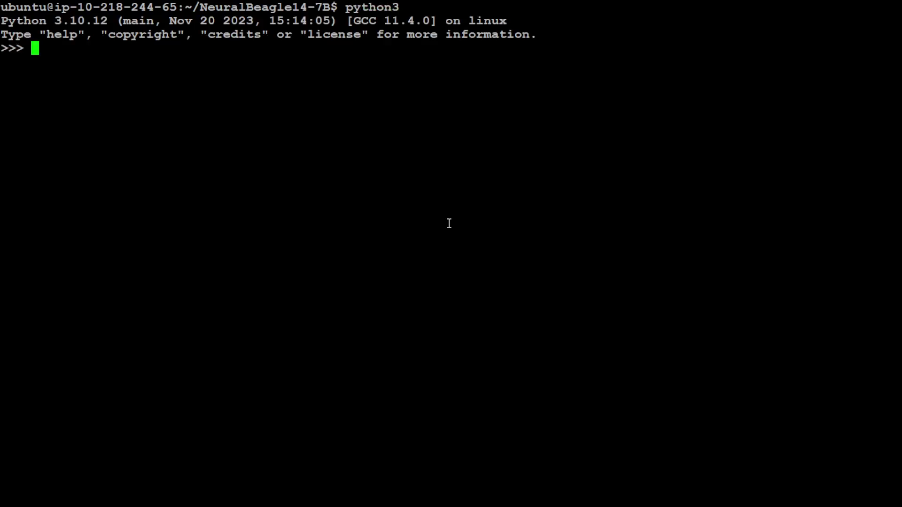
key("ctrl+shift+v")
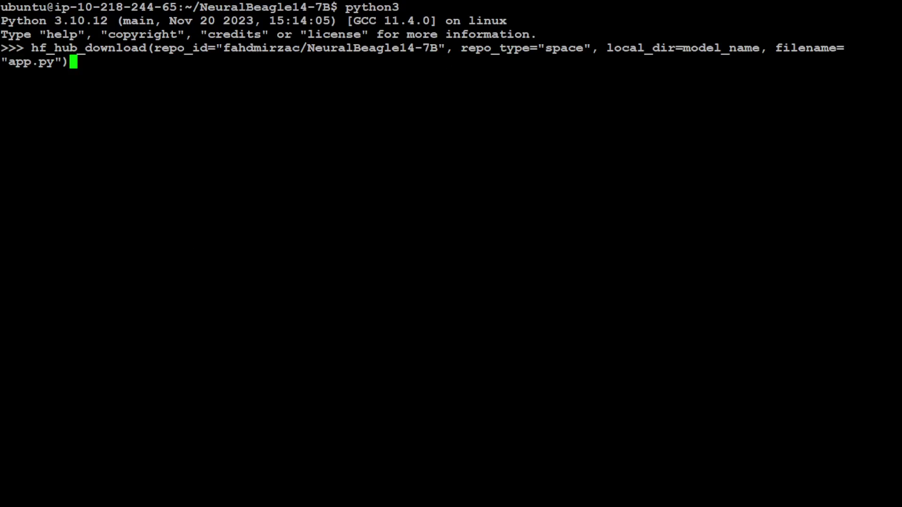
key("Down")
key("BackSpace")
key("BackSpace")
key("BackSpace")
key("BackSpace")
key("BackSpace")
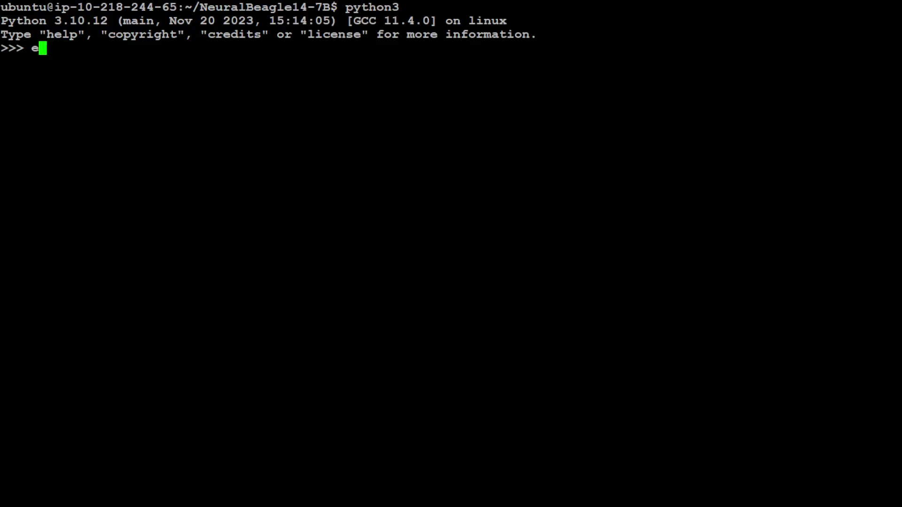
key("BackSpace")
Reload the hub imports, saved token and Space settings, with the hf_hub_download call prepared
key("ctrl+shift+v")
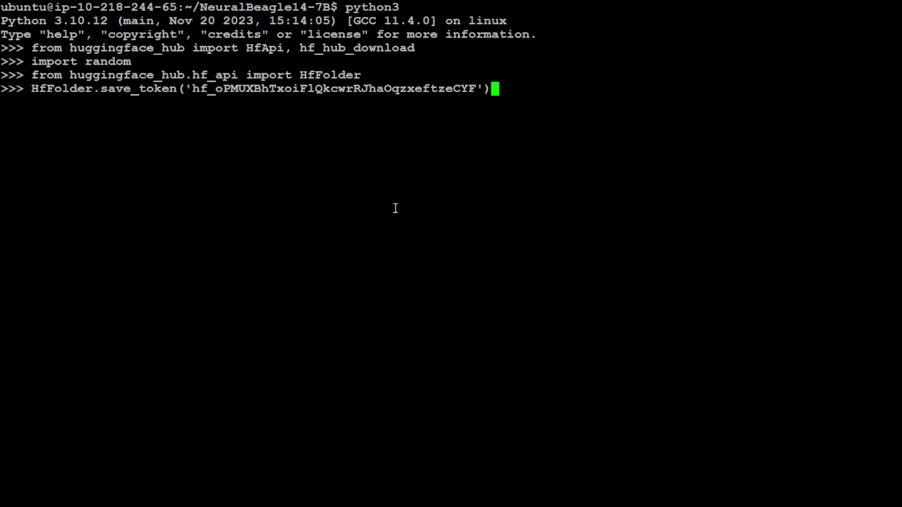
key("Return")
key("ctrl+shift+v")
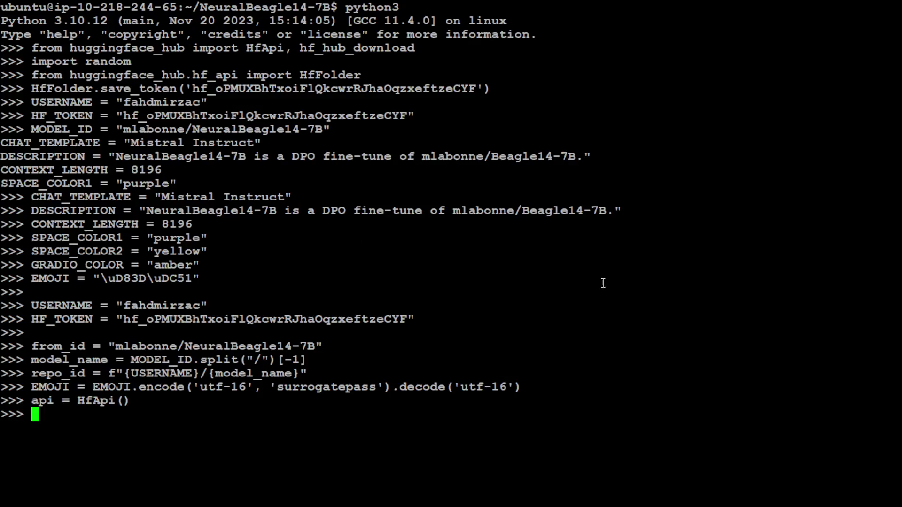
key("ctrl+shift+v")
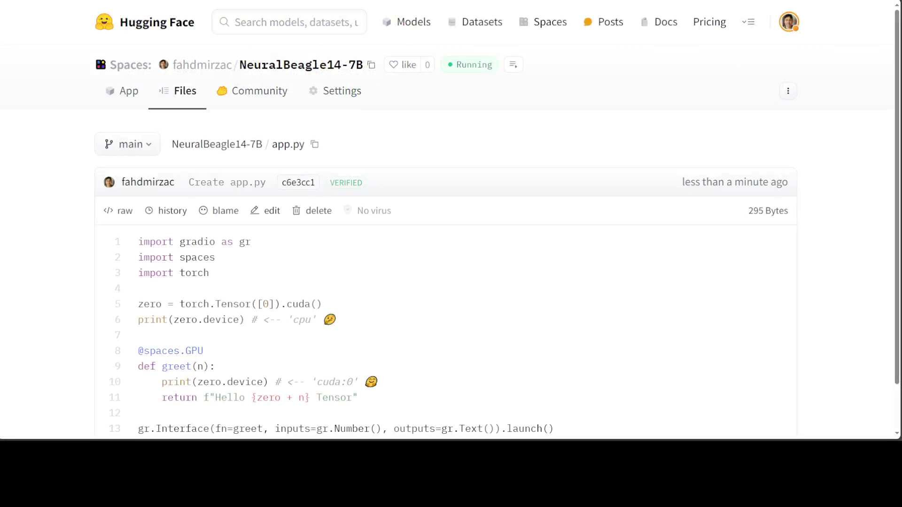
scroll(451, 253, "down", 2)
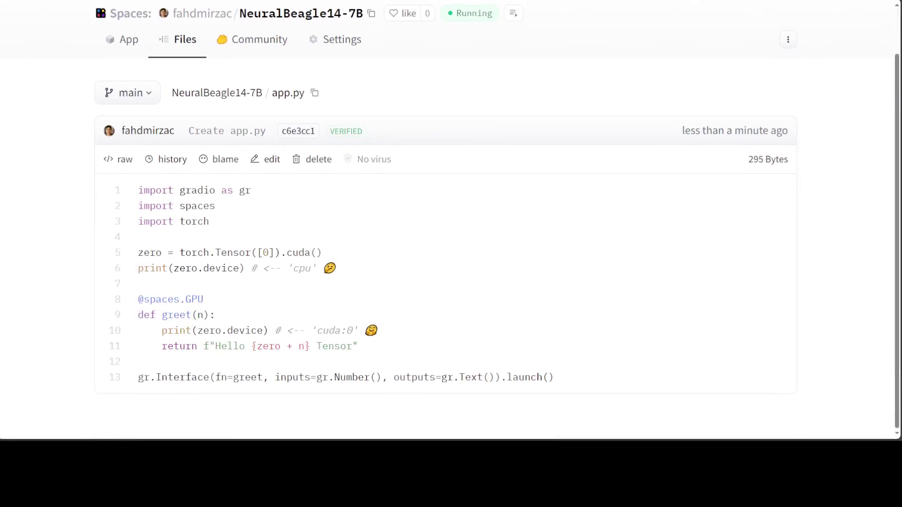
scroll(451, 254, "up", 2)
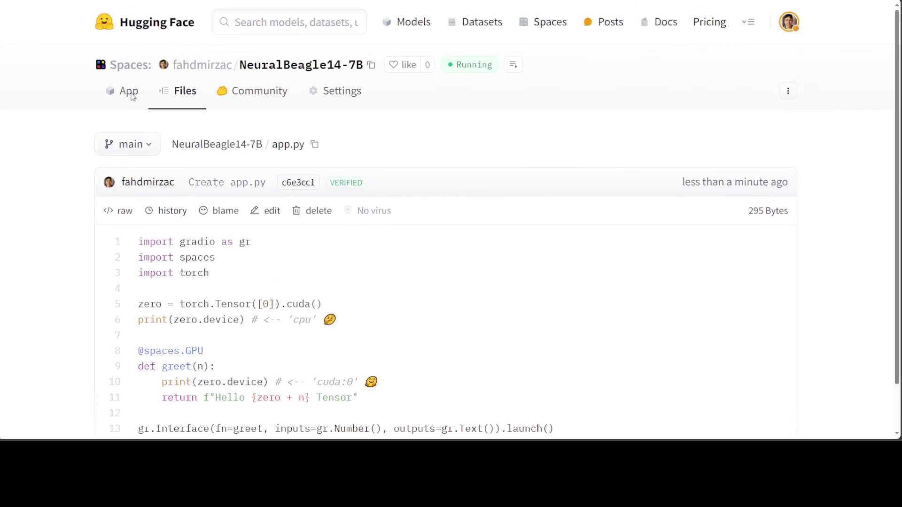
Show the Space's App view labelled Running on ZERO
left_click(128, 91)
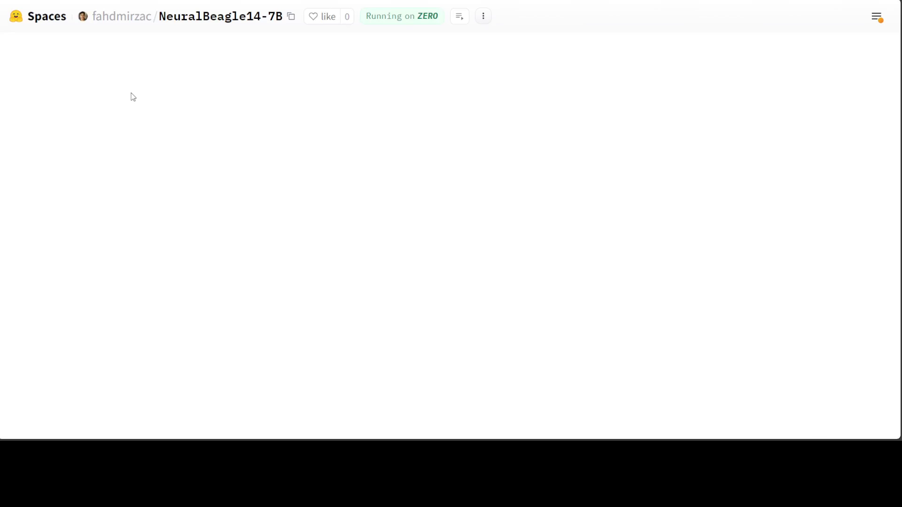